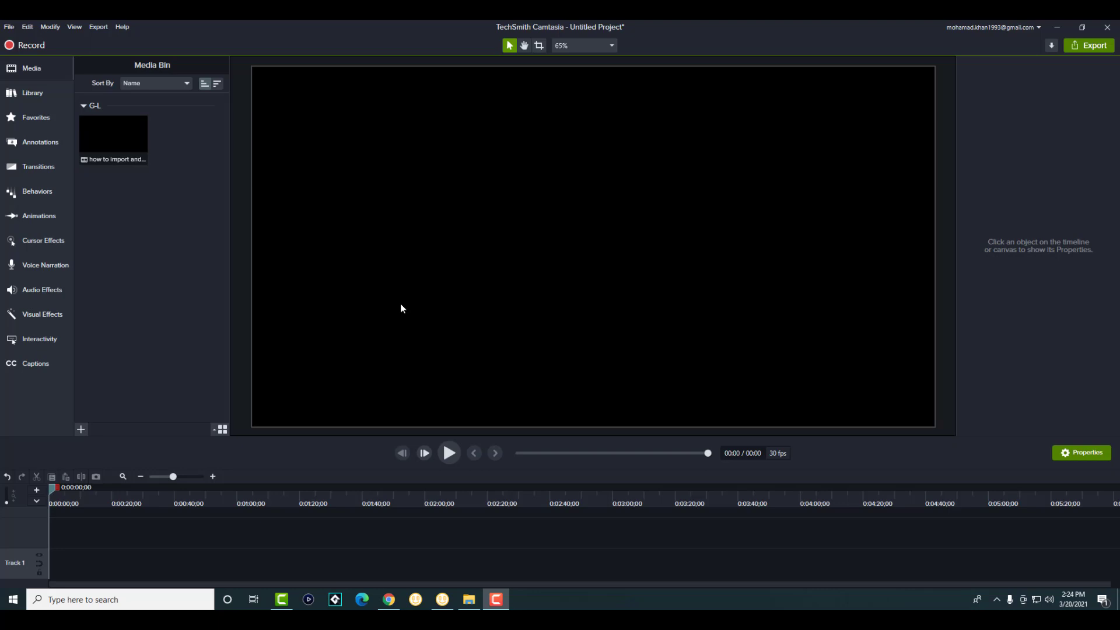
Step: Select the imported 'how to import and…' clip in the Media Bin, then clear the selection
left_click(120, 146)
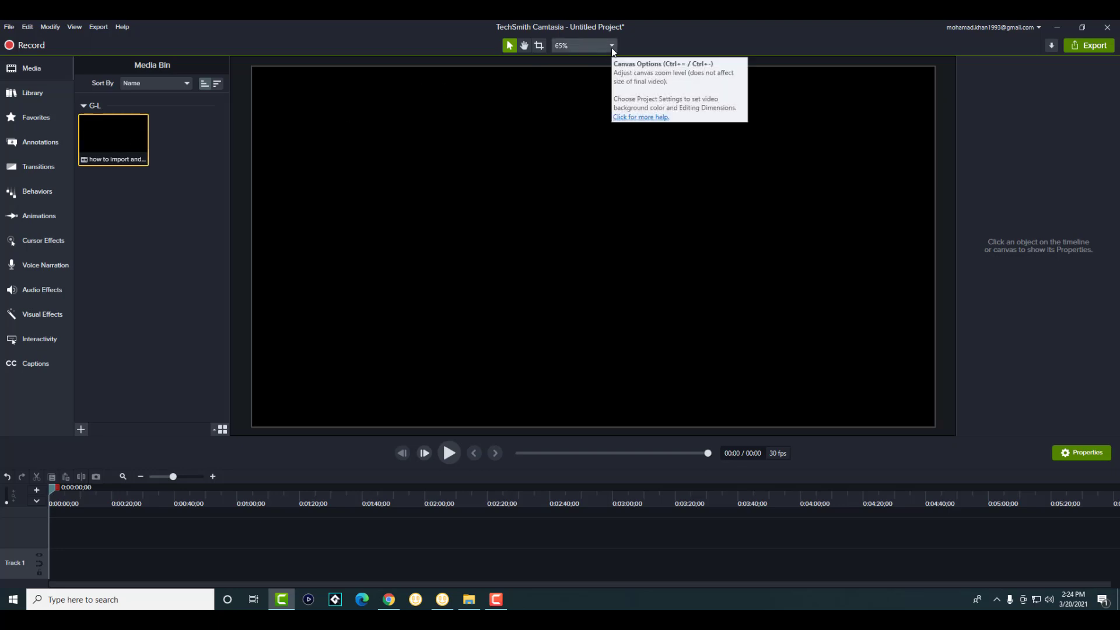
left_click(214, 234)
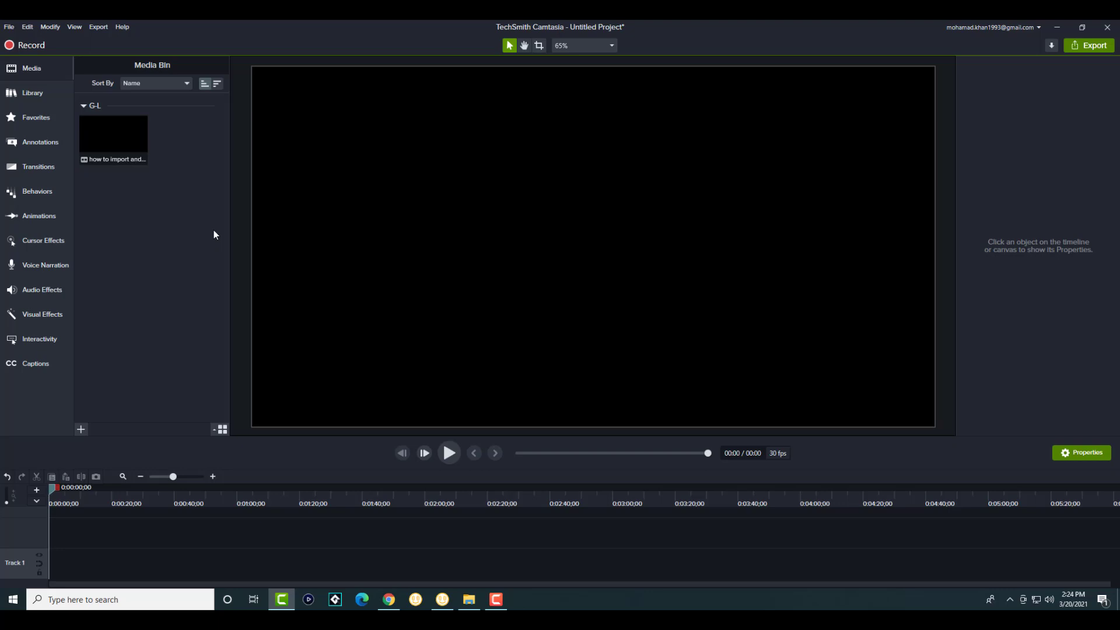
Step: In Project Settings, choose 4K UHD (3840x2160) canvas dimensions and a 60 fps frame rate
left_click(615, 45)
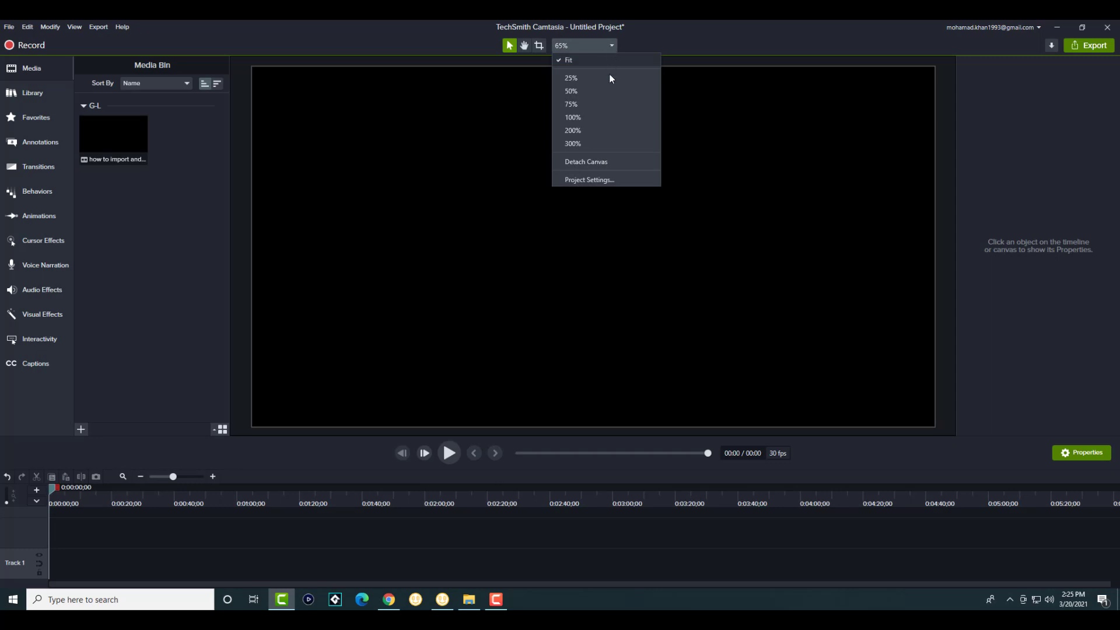
left_click(590, 180)
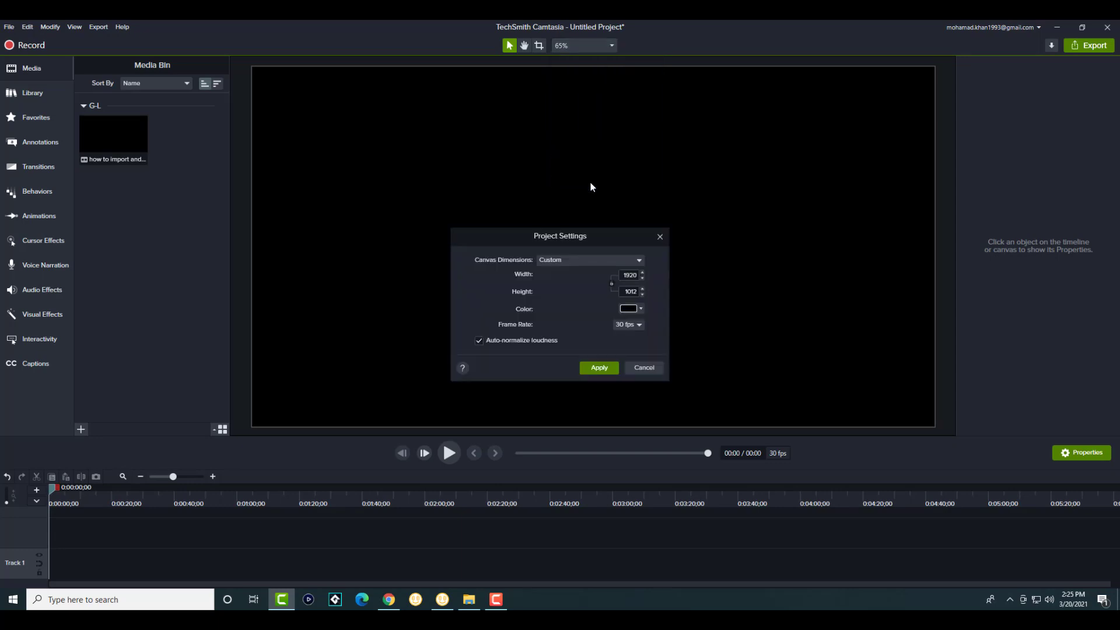
left_click(552, 258)
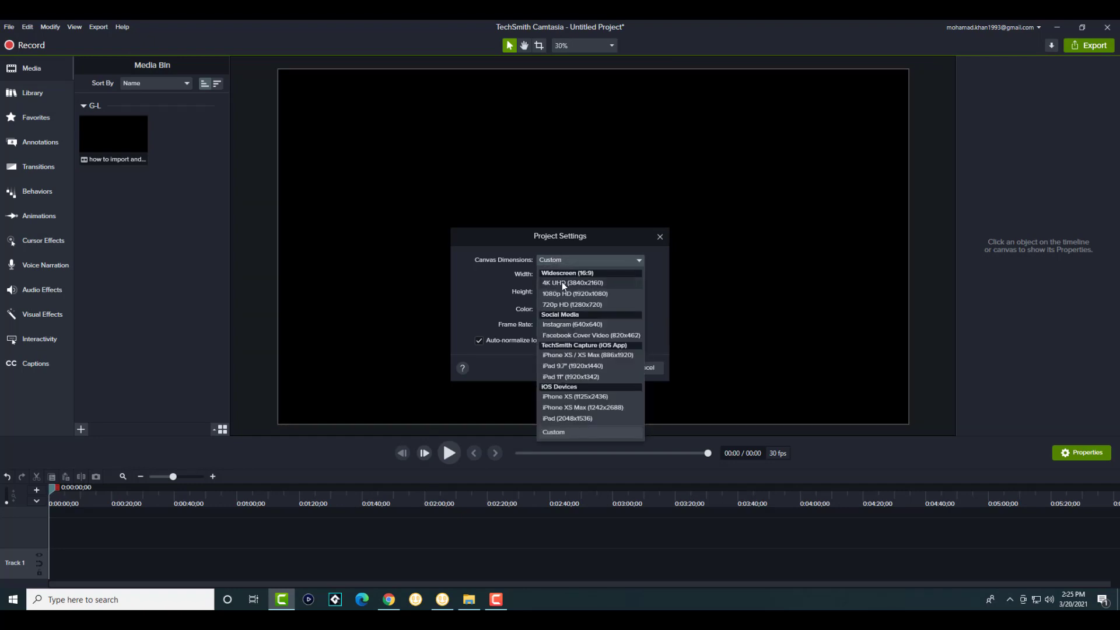
left_click(564, 285)
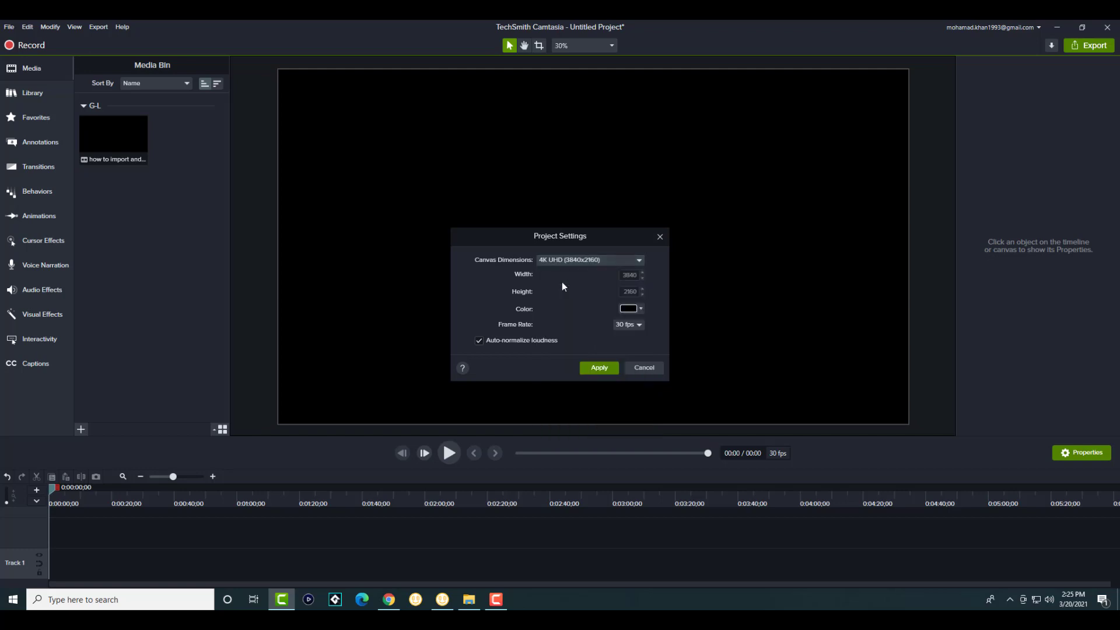
left_click(580, 261)
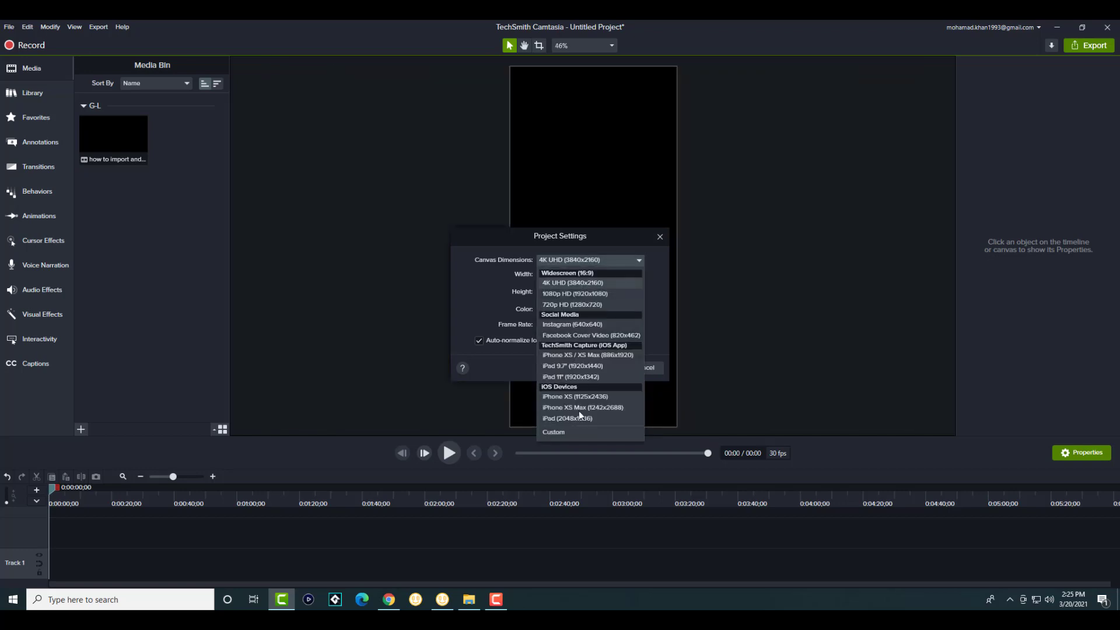
left_click(491, 303)
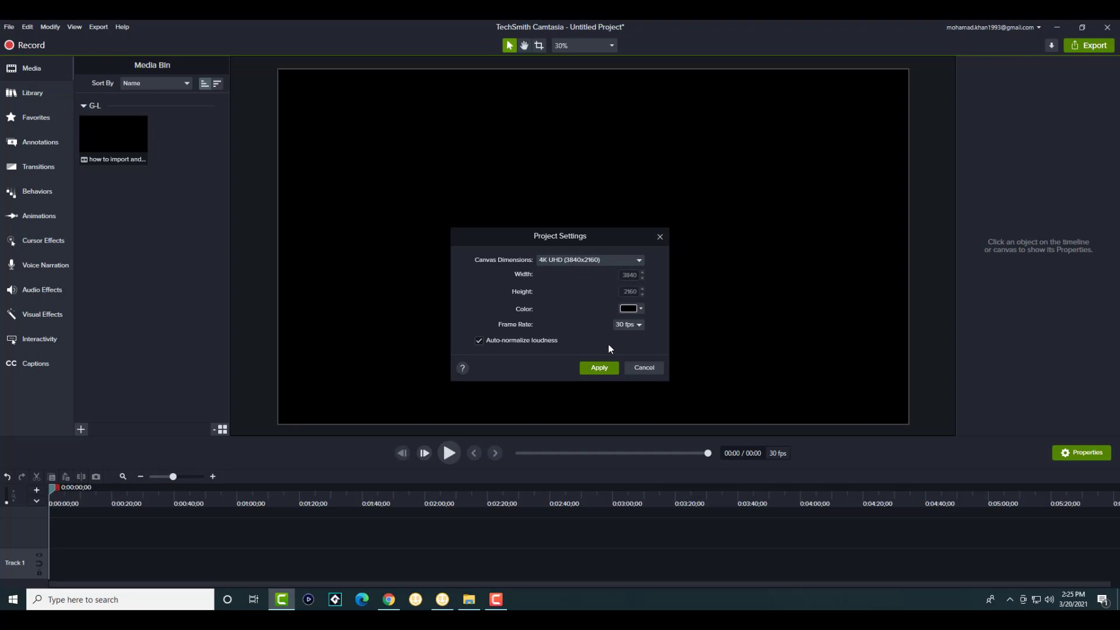
left_click(628, 324)
left_click(624, 374)
Step: Apply the 4K 60 fps settings and place the screen recording on Track 1
left_click(594, 373)
left_click_drag(141, 130, 46, 581)
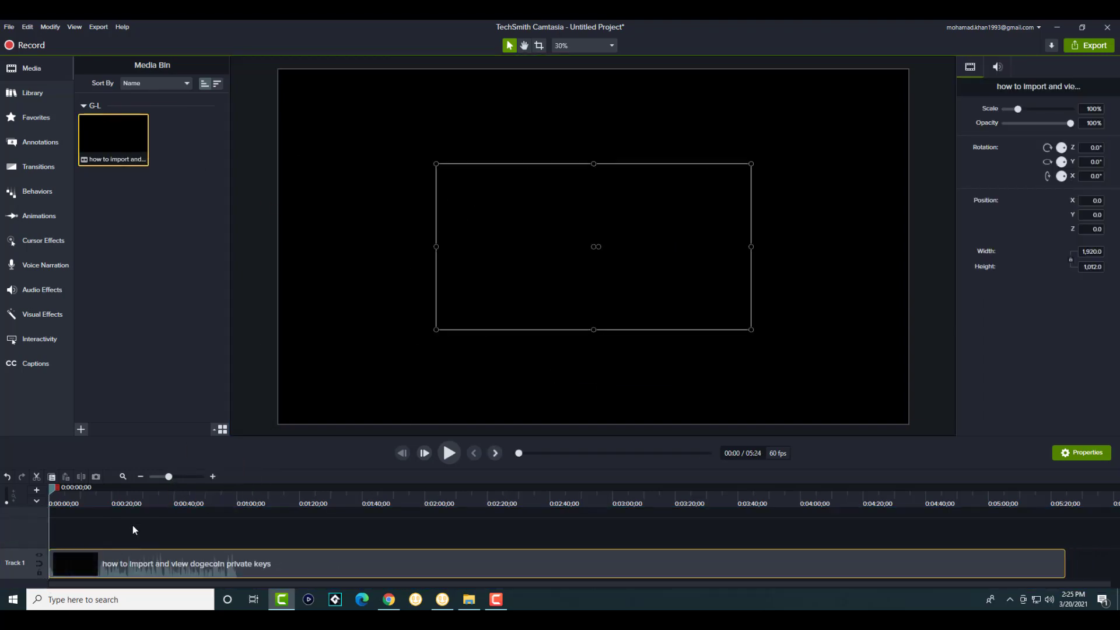
left_click(111, 488)
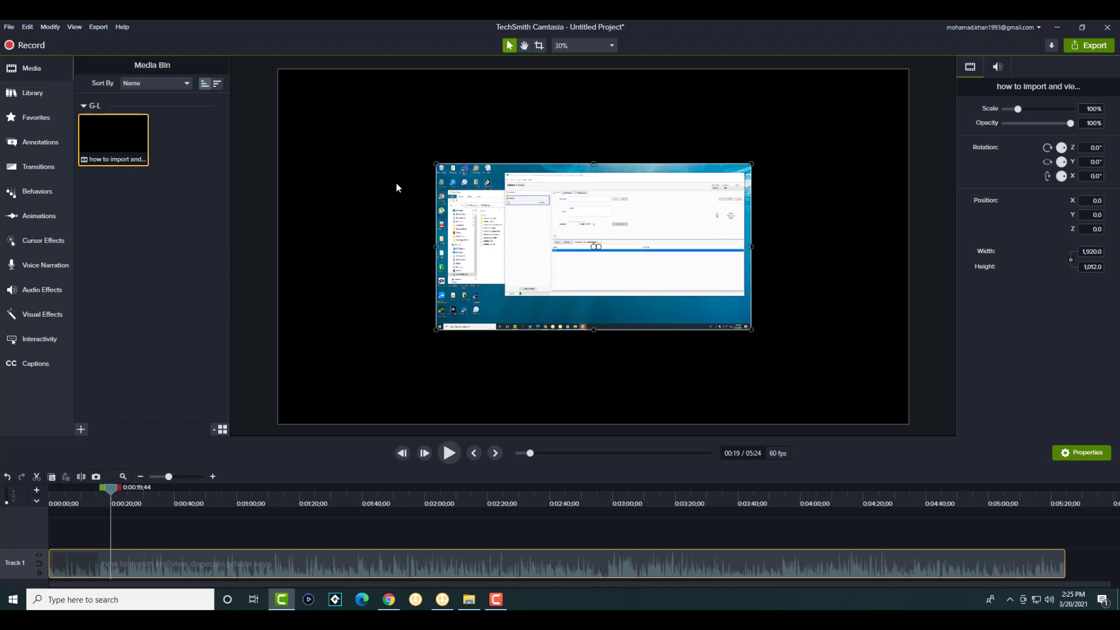
Step: Scale the clip in the preview to about 199.5% so it fills the 4K canvas
left_click_drag(436, 164, 278, 80)
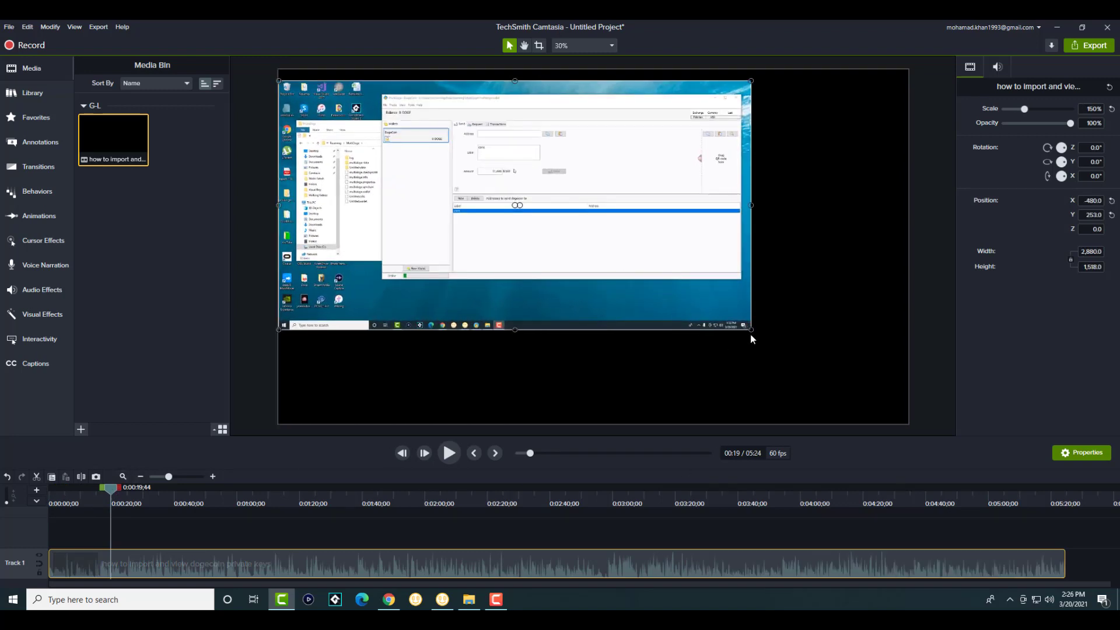
left_click_drag(753, 331, 908, 413)
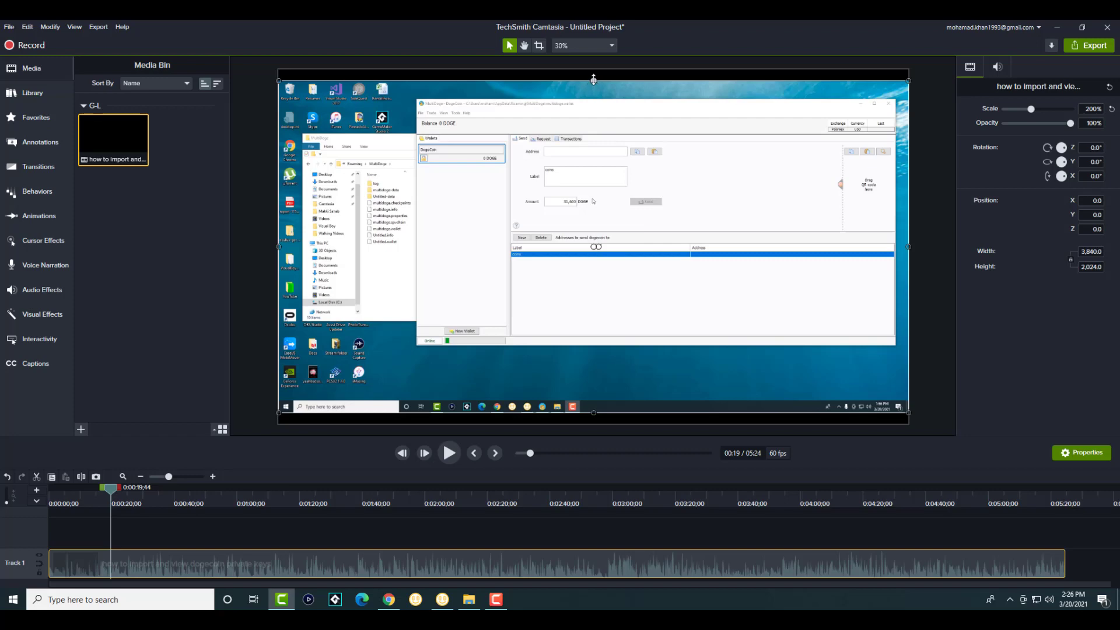
left_click_drag(593, 82, 607, 80)
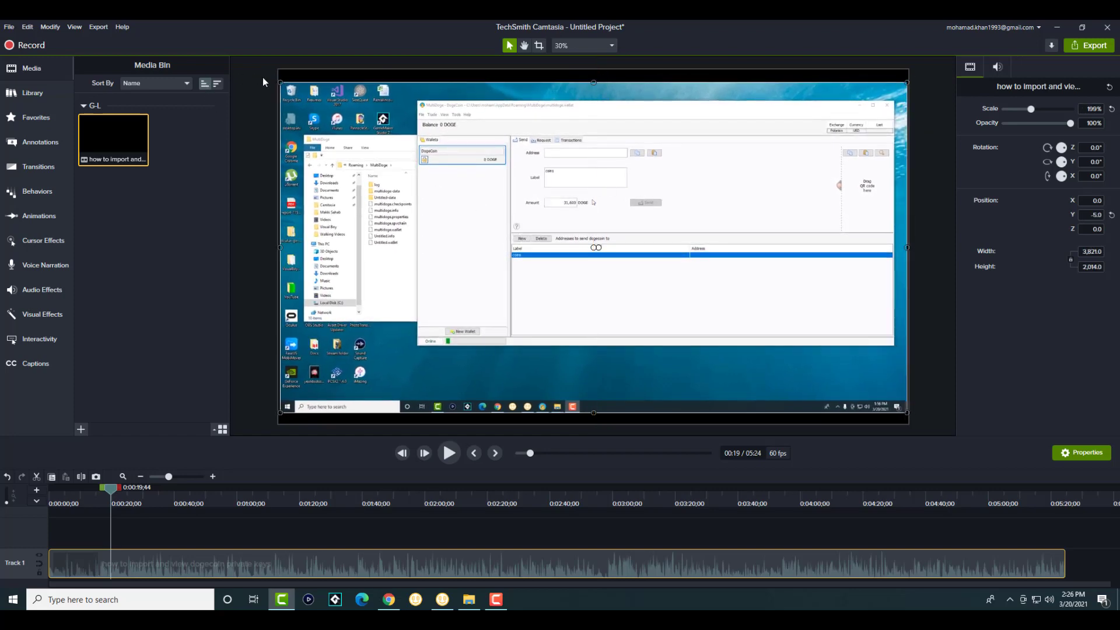
left_click_drag(280, 82, 279, 81)
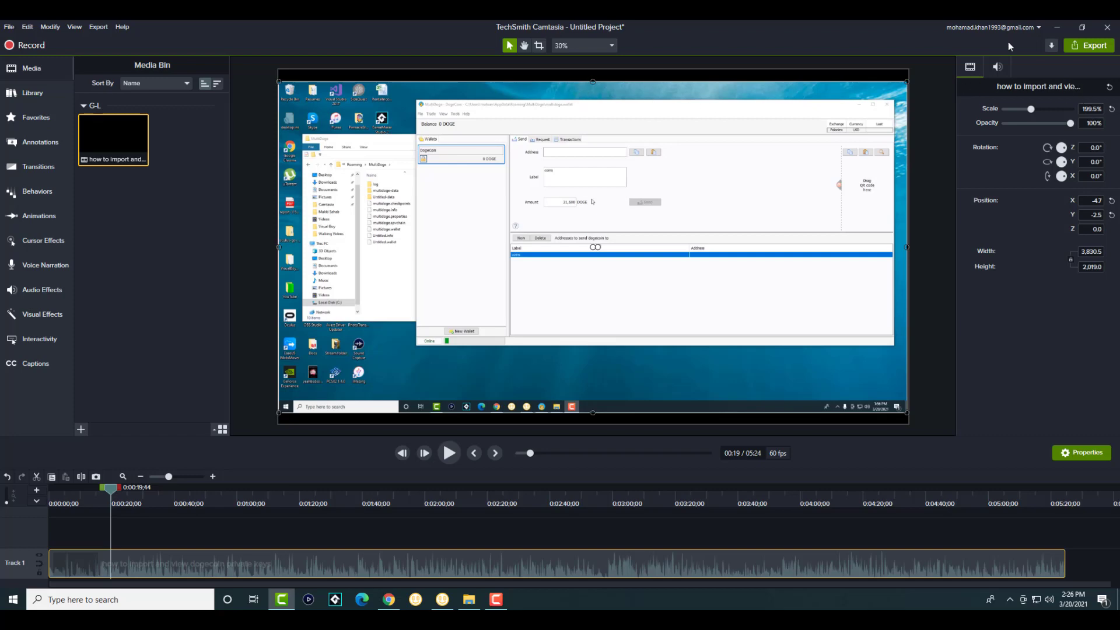
Step: Start a new custom production using the MP4 Smart Player format
left_click(1084, 46)
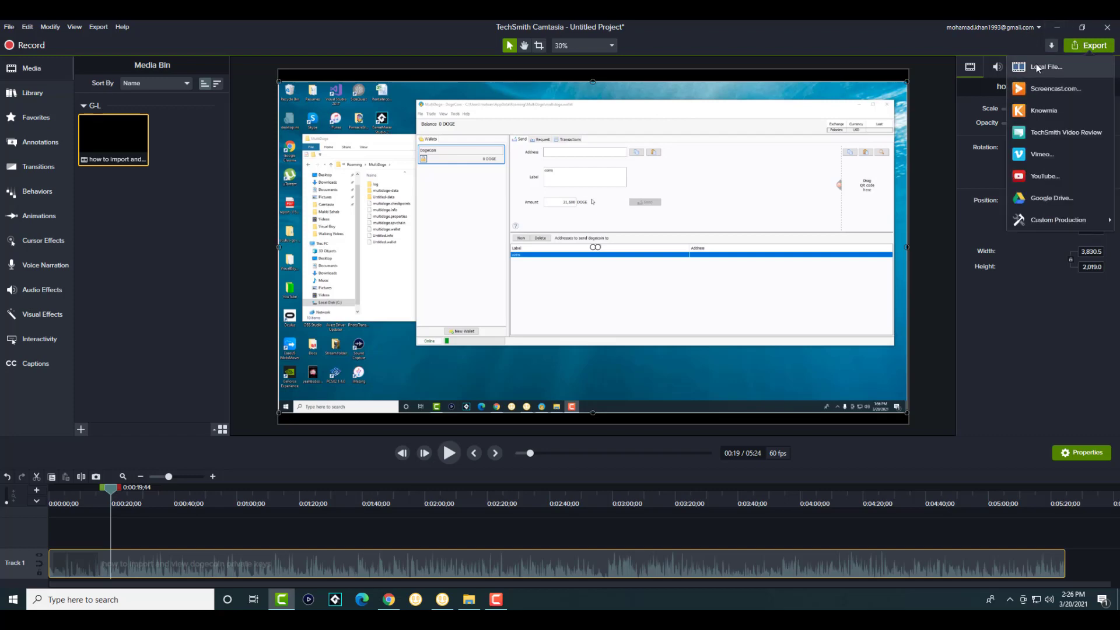
mouse_move(1050, 217)
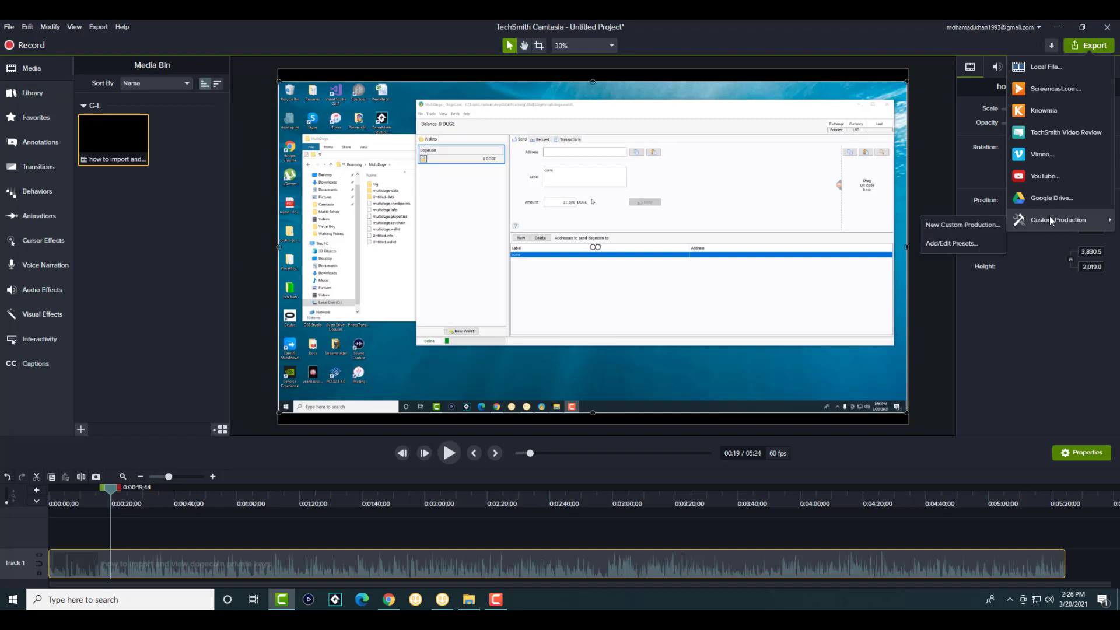
left_click(979, 223)
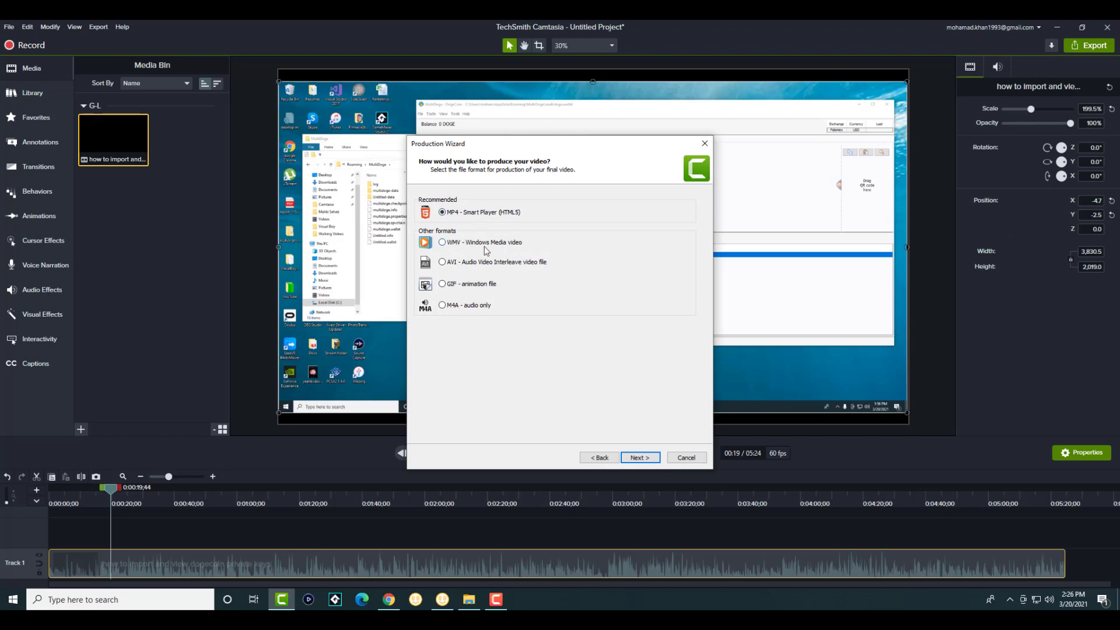
left_click(640, 458)
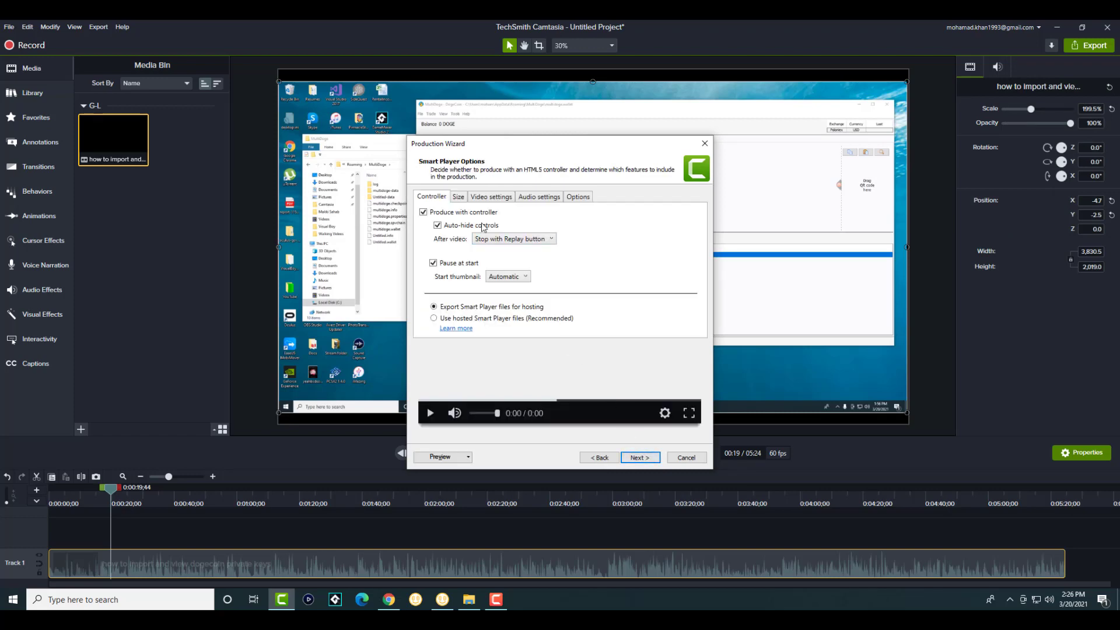
Step: Review the production tabs: 3840x2160 size, 60 fps, Quality encoding, audio and player options
left_click(458, 197)
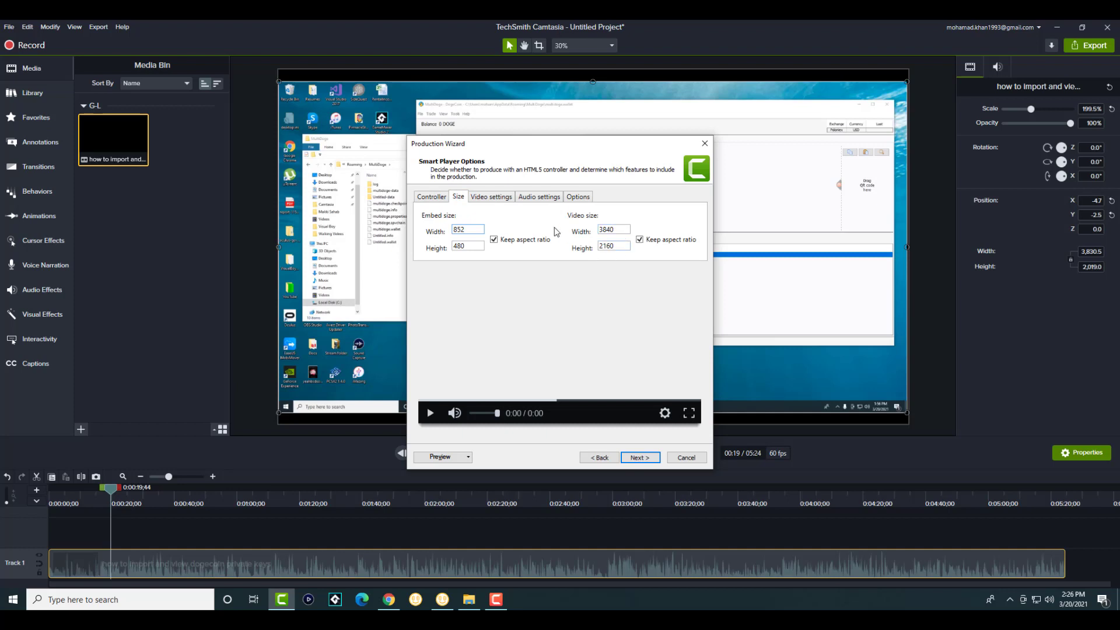
left_click(497, 198)
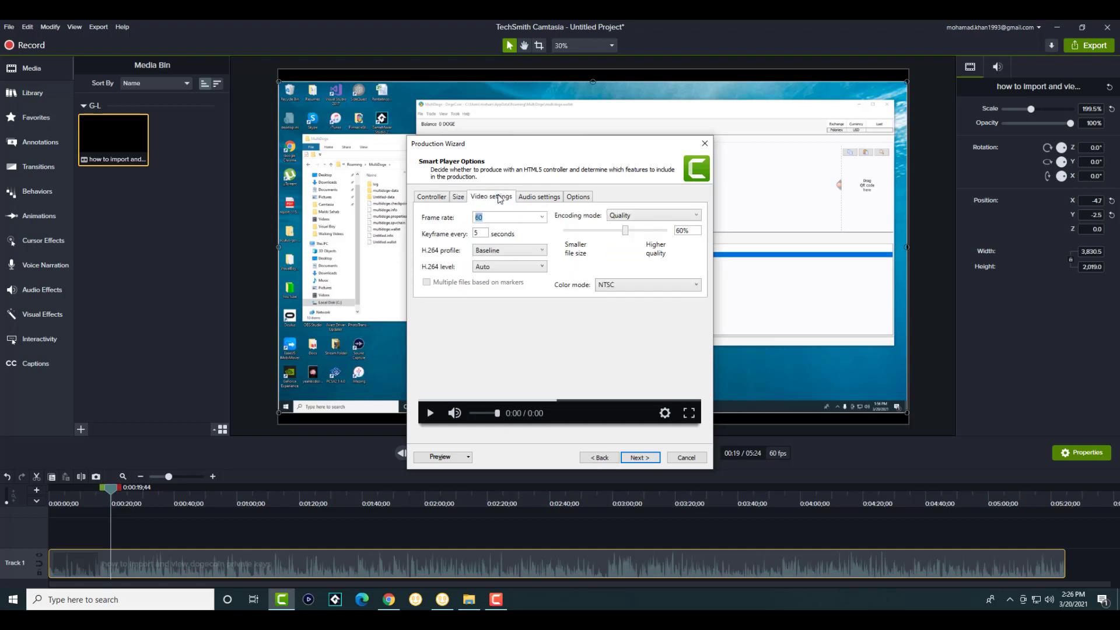
left_click(660, 217)
left_click(581, 214)
left_click(530, 196)
left_click(588, 197)
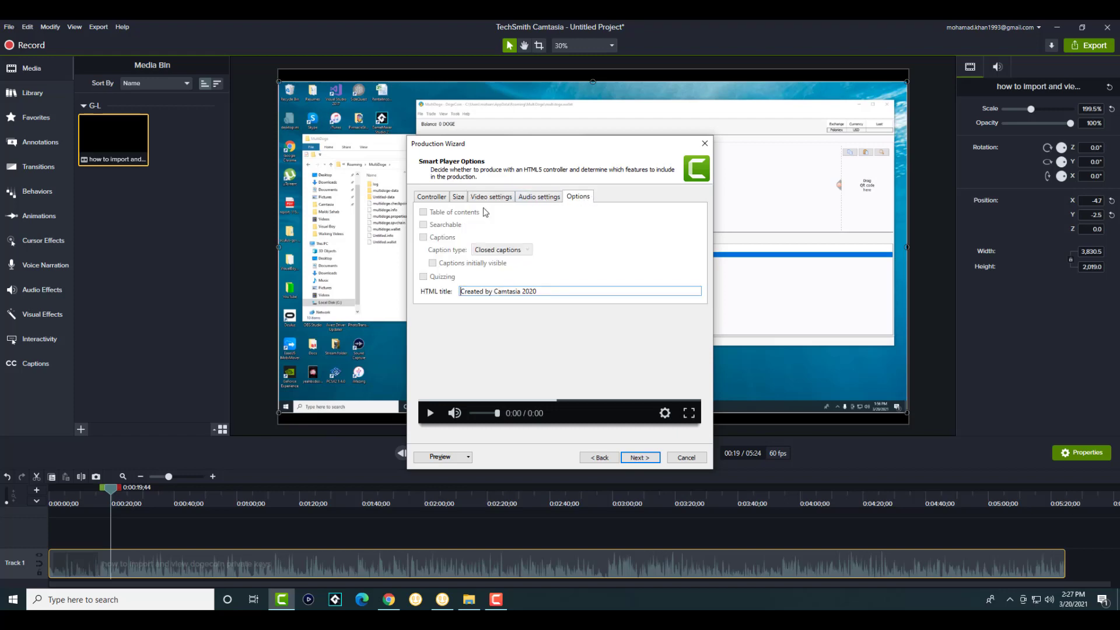
left_click(439, 197)
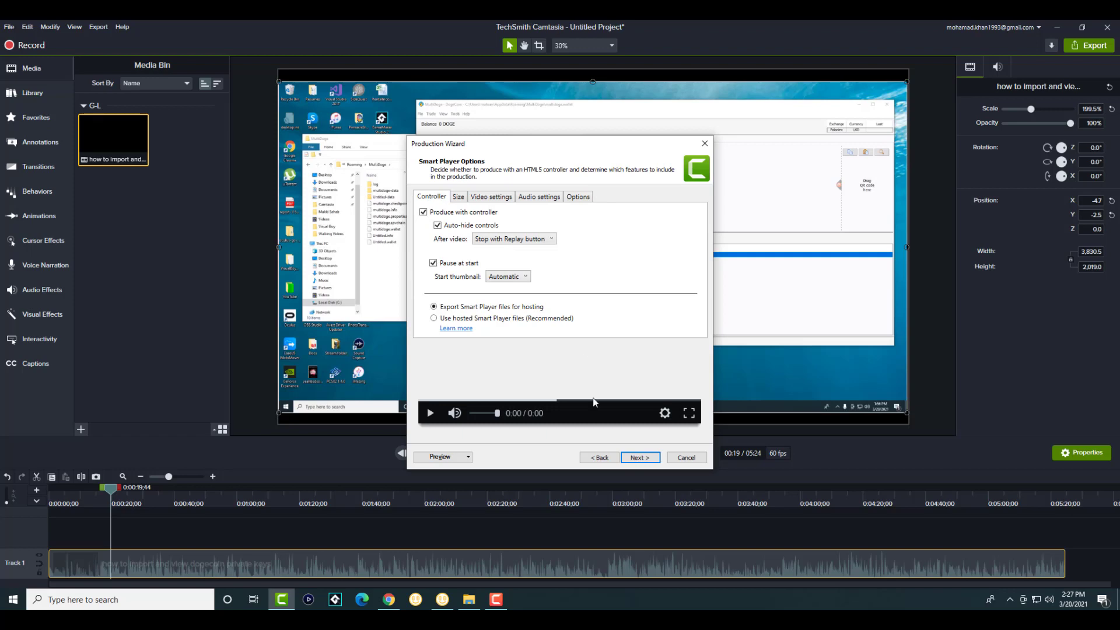
Step: Advance to Produce Video, output 'Untitled Project' in Documents\Camtasia, then close the wizard
left_click(646, 460)
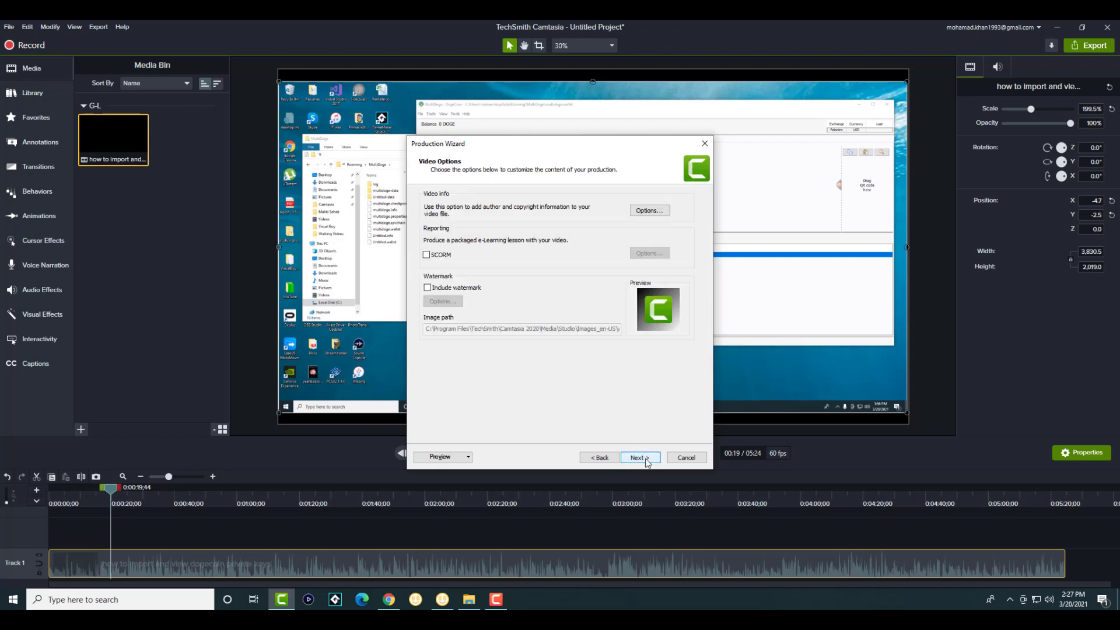
left_click(640, 457)
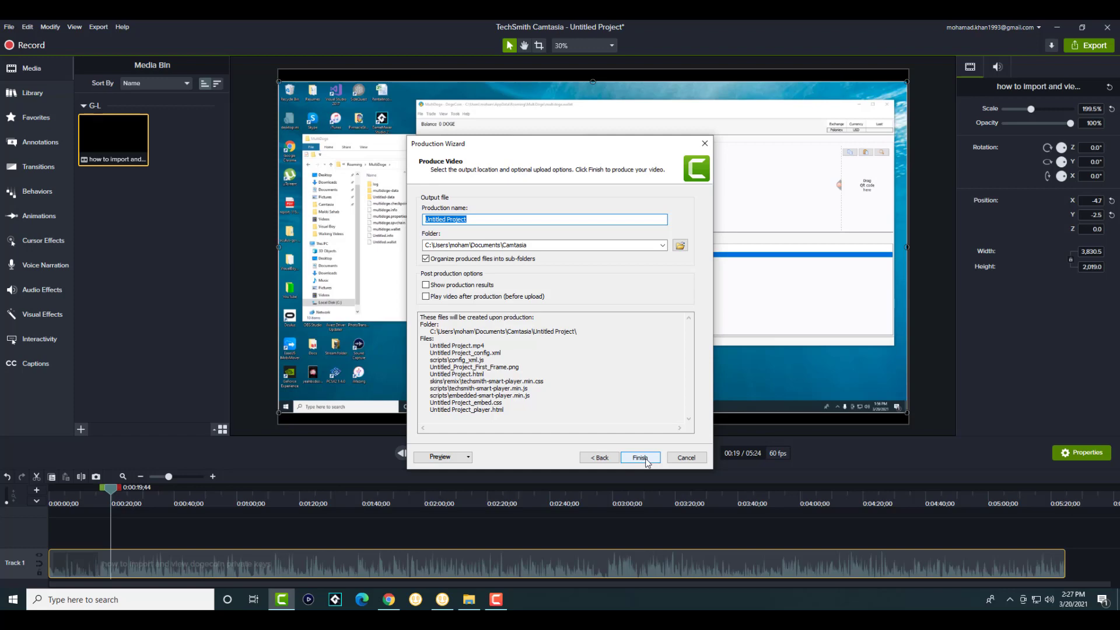
left_click(640, 458)
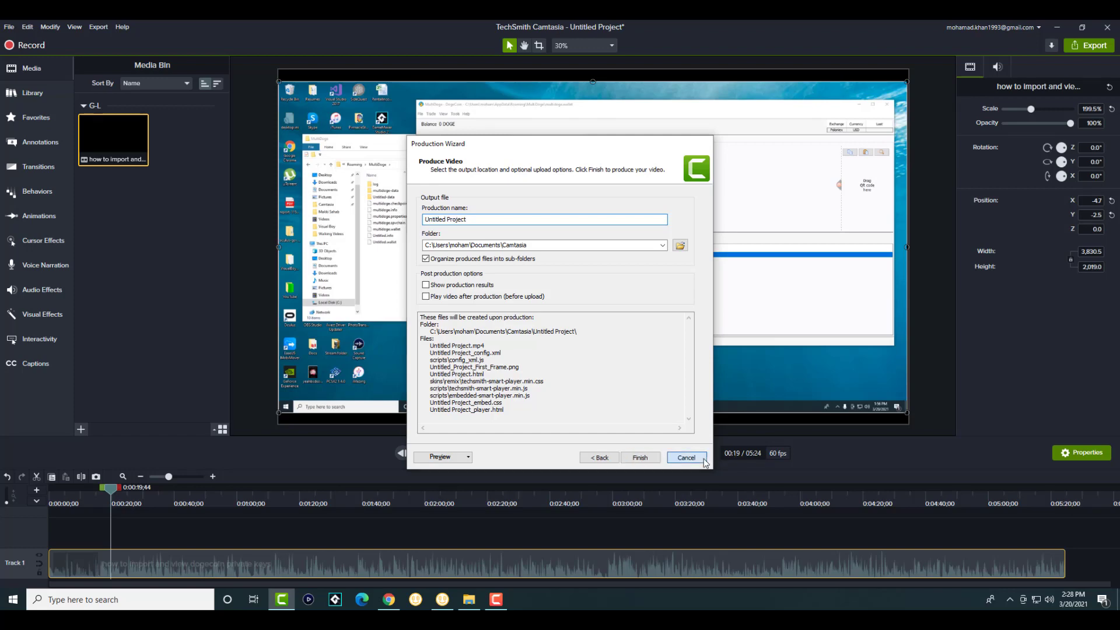